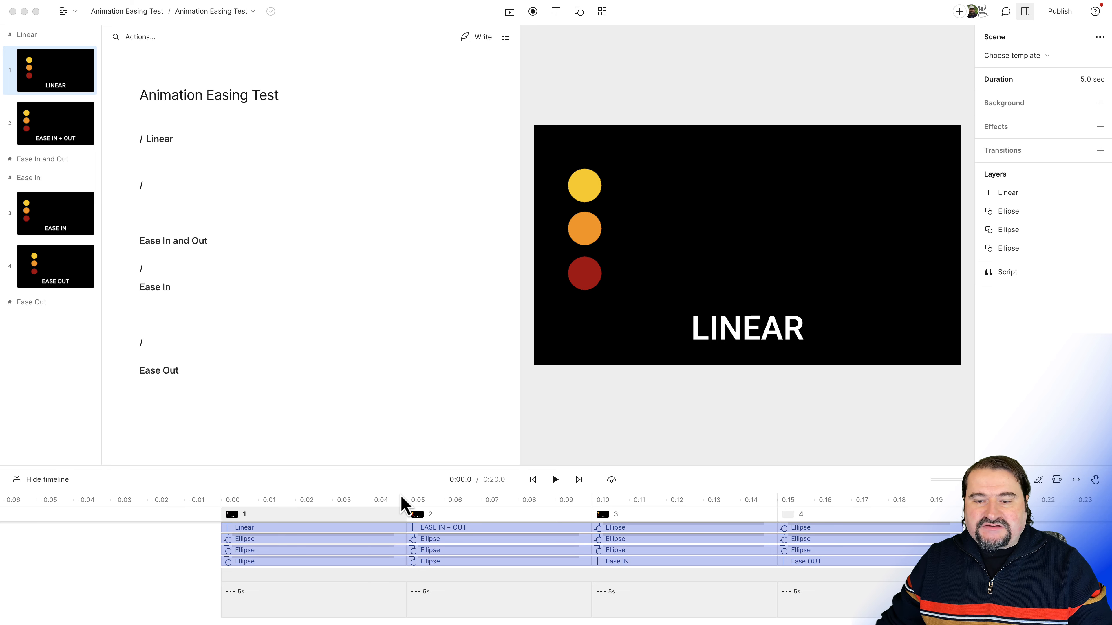
# Play the Linear, Ease In + Out, Ease In and Ease Out scenes to compare how their circles move
pyautogui.click(554, 487)
pyautogui.click(555, 486)
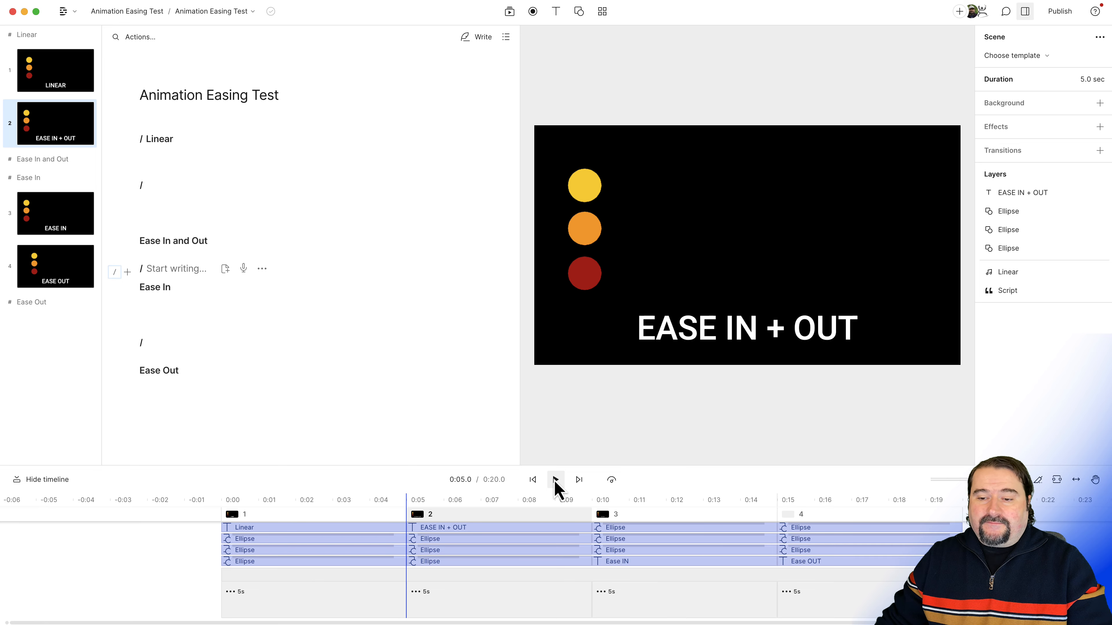
pyautogui.click(555, 480)
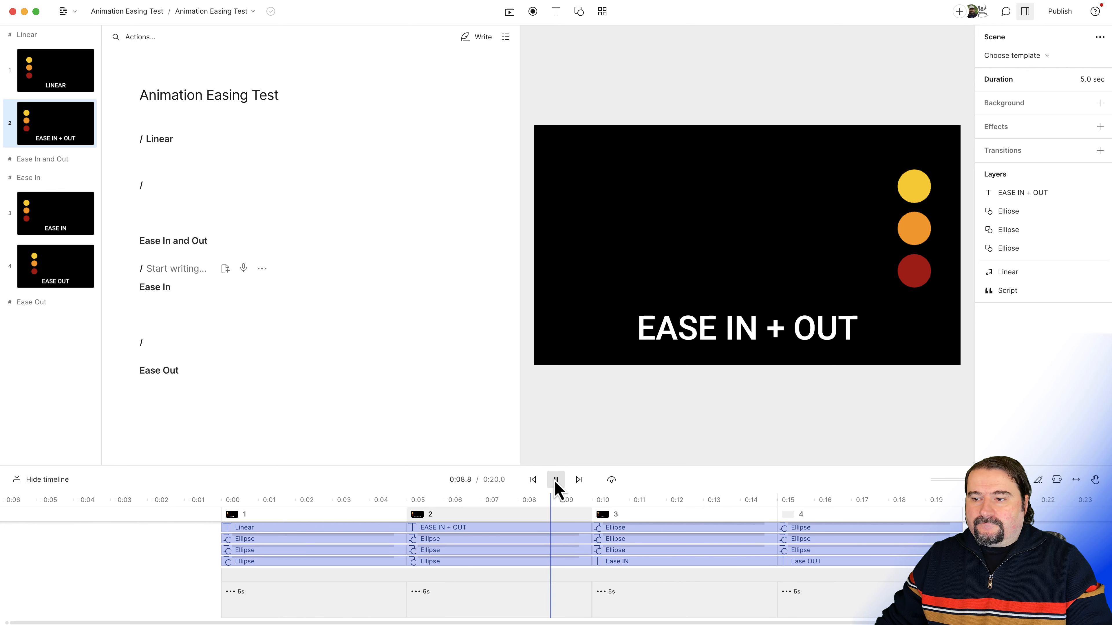
pyautogui.click(555, 481)
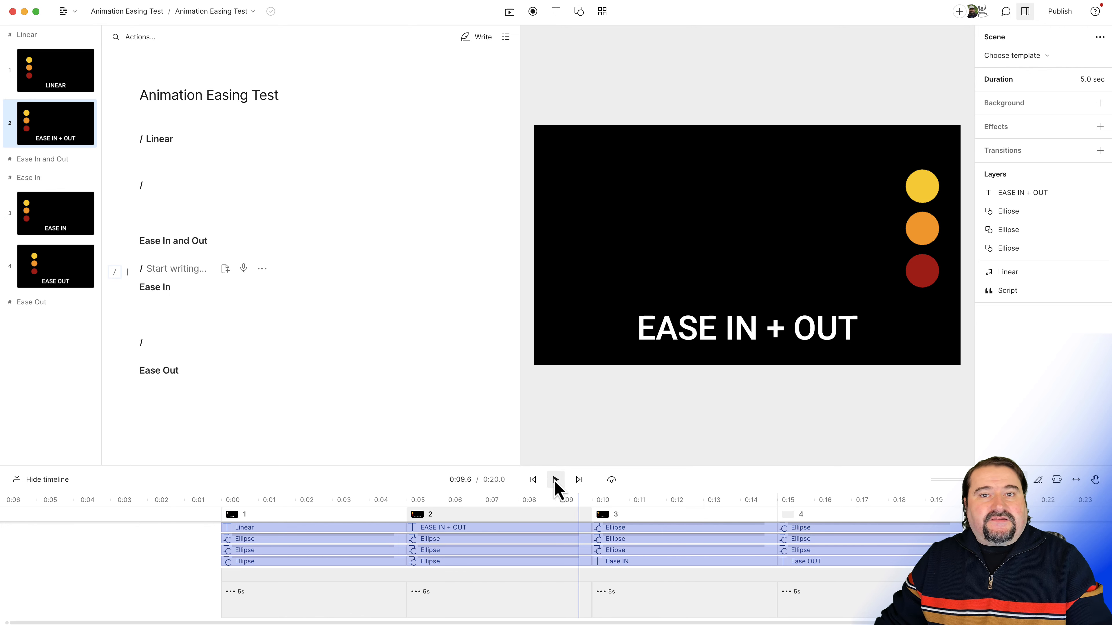
pyautogui.click(595, 514)
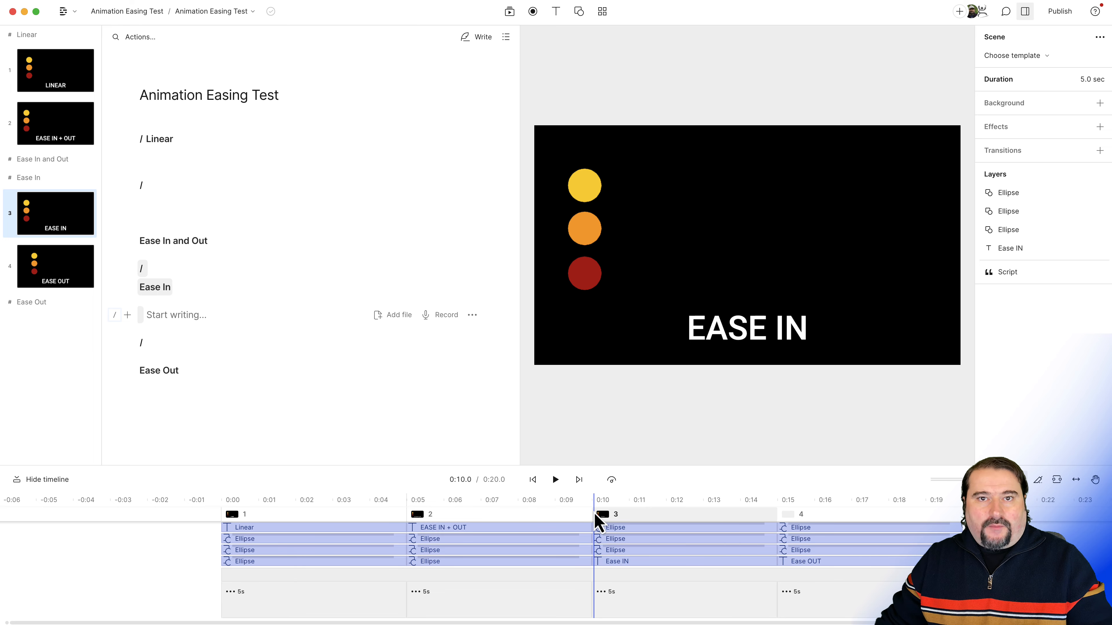
pyautogui.click(555, 480)
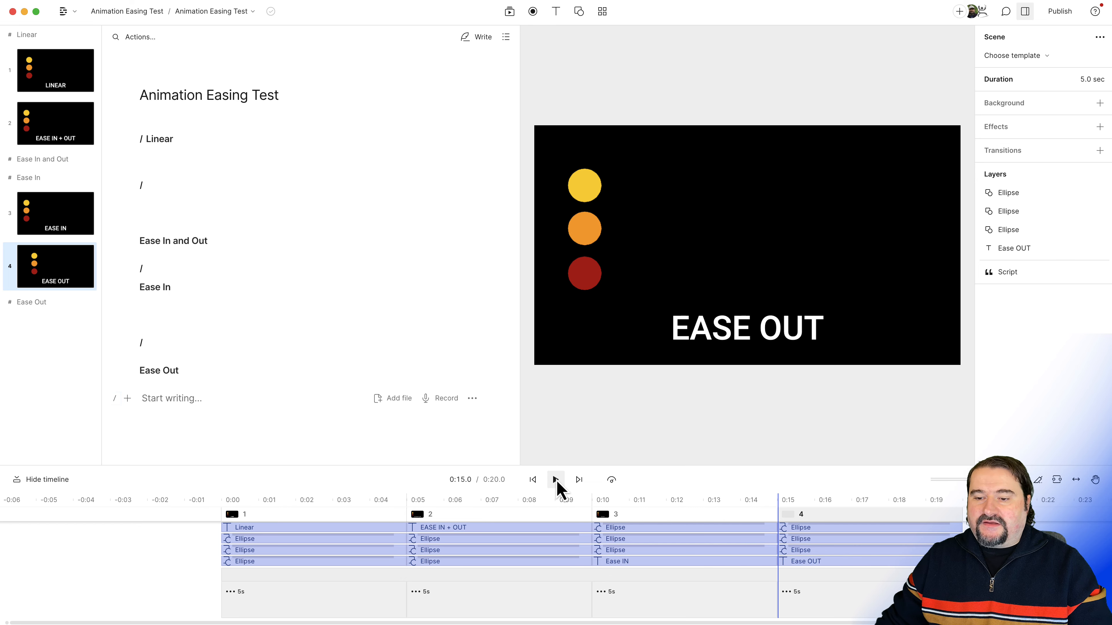
pyautogui.click(556, 480)
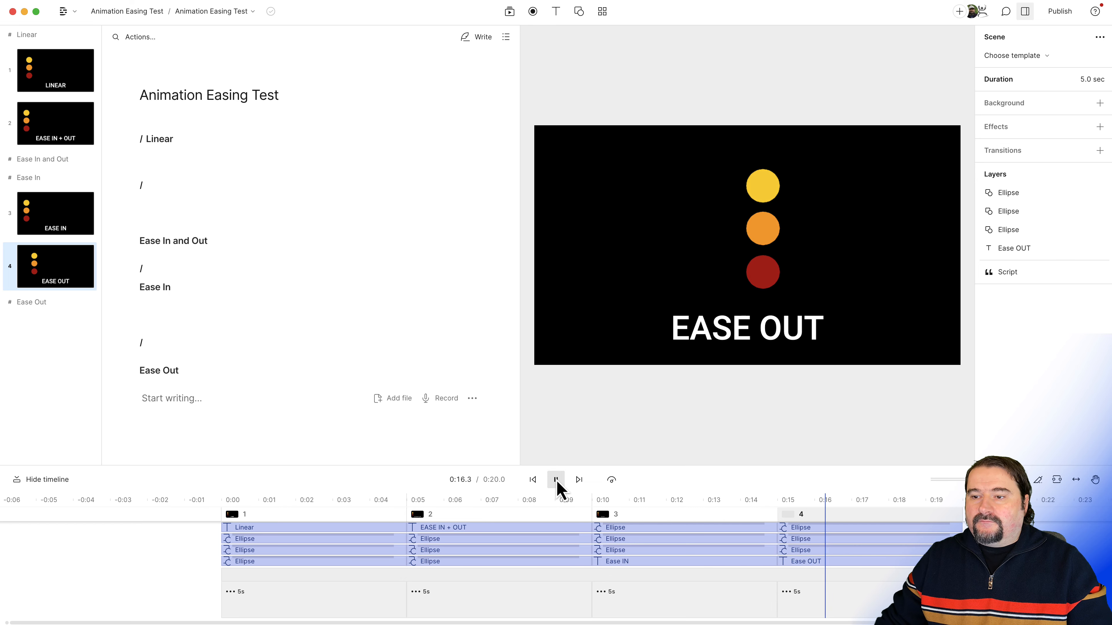
pyautogui.click(557, 480)
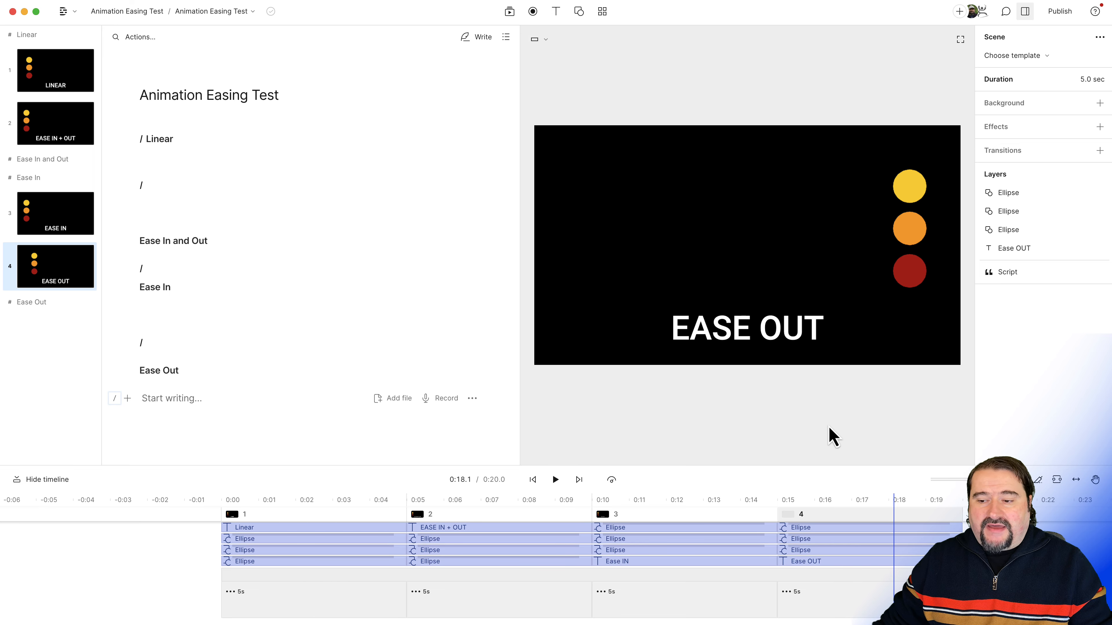
# Enlarge the timeline and add a new empty scene after the Ease Out scene at the end of the composition
pyautogui.moveTo(832, 465); pyautogui.dragTo(833, 351)
pyautogui.click(822, 451)
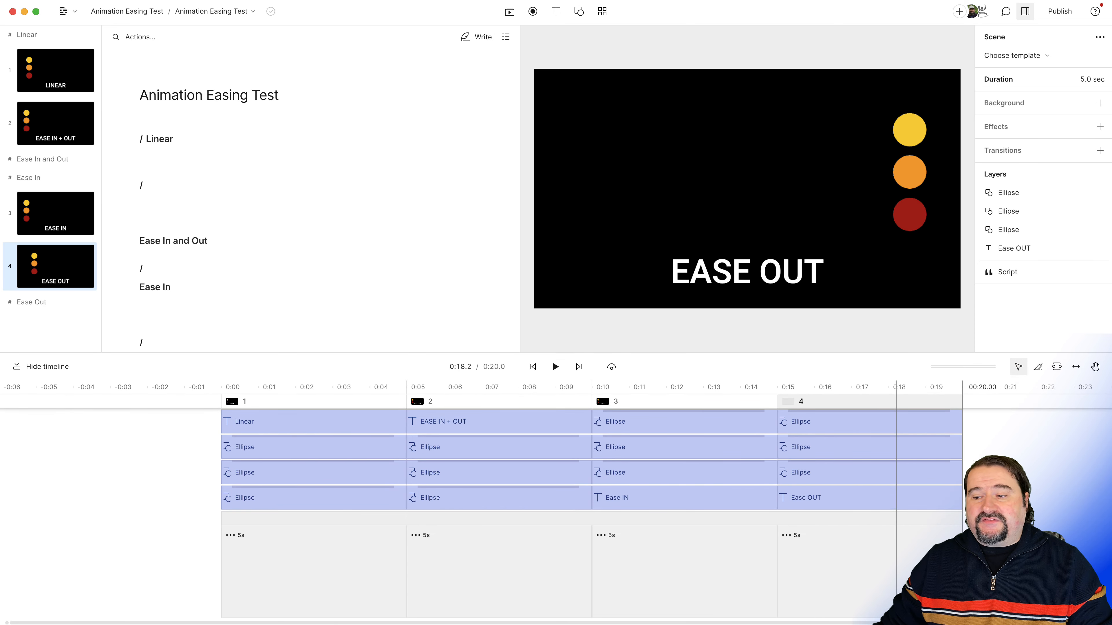
pyautogui.click(986, 482)
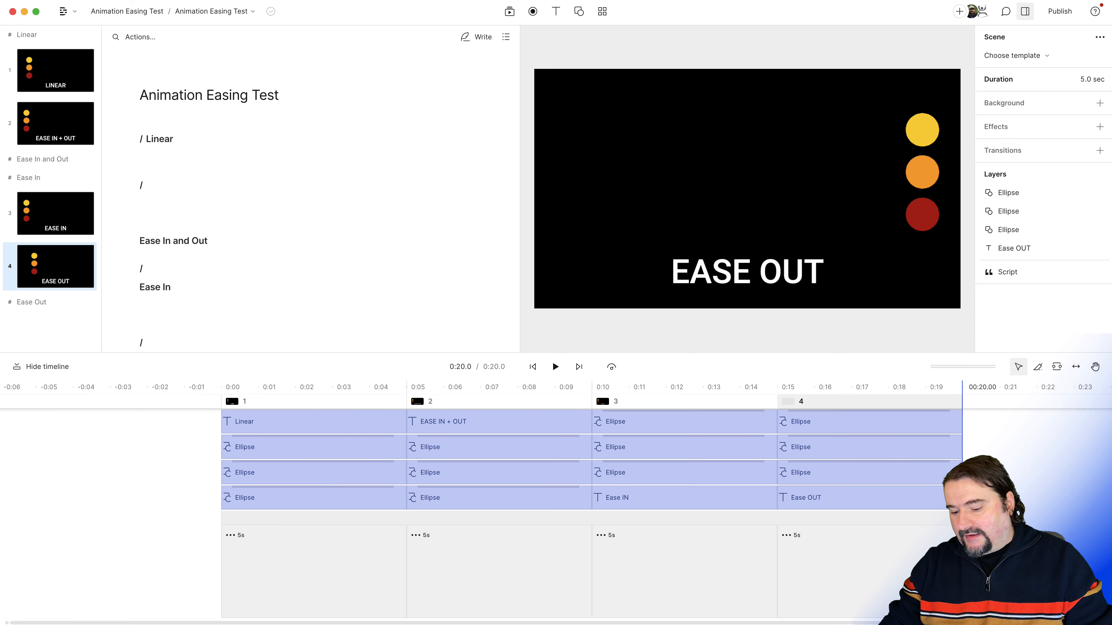
pyautogui.press('/')
# Insert an ellipse in scene 5, shrink it, and place it vertically centred near the left edge of the frame
pyautogui.click(997, 486)
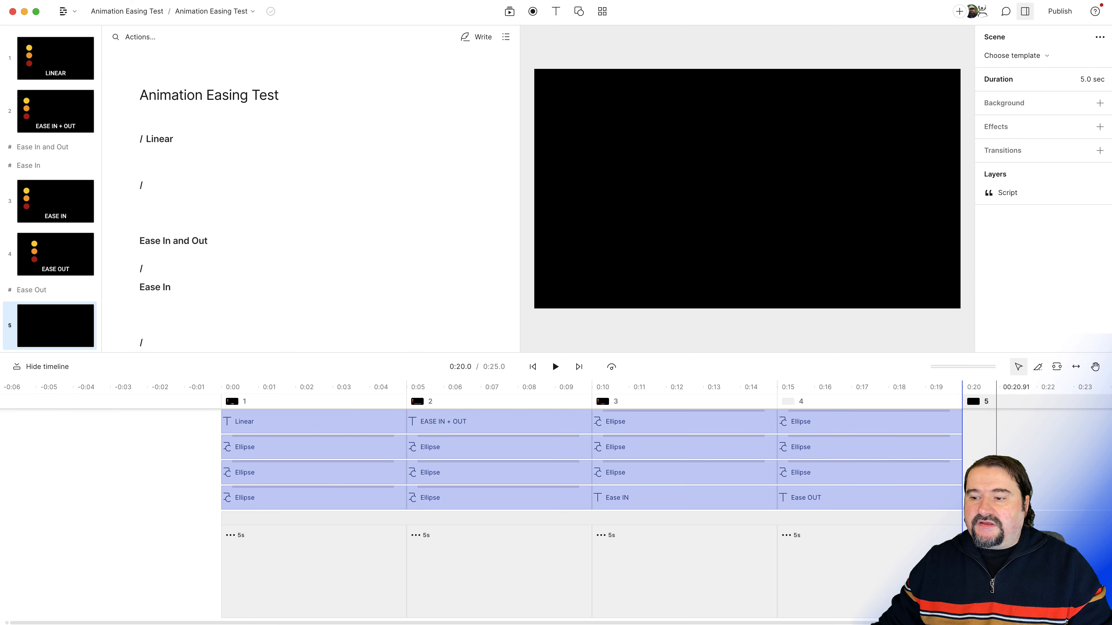
pyautogui.click(584, 14)
pyautogui.click(596, 60)
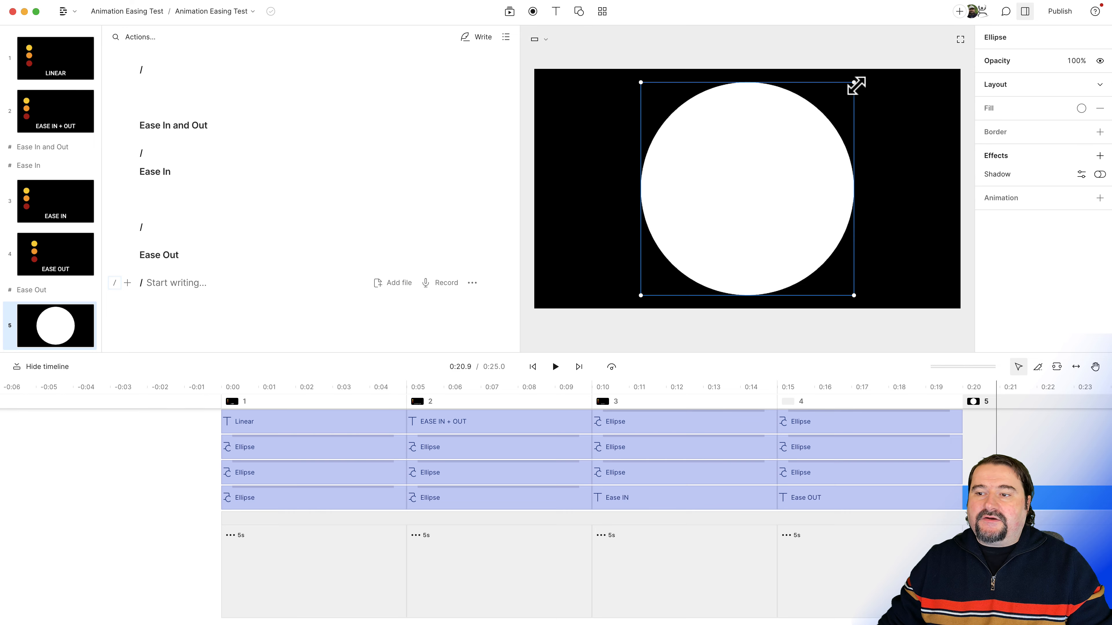
pyautogui.moveTo(856, 85); pyautogui.dragTo(729, 206)
pyautogui.moveTo(682, 279); pyautogui.dragTo(610, 210)
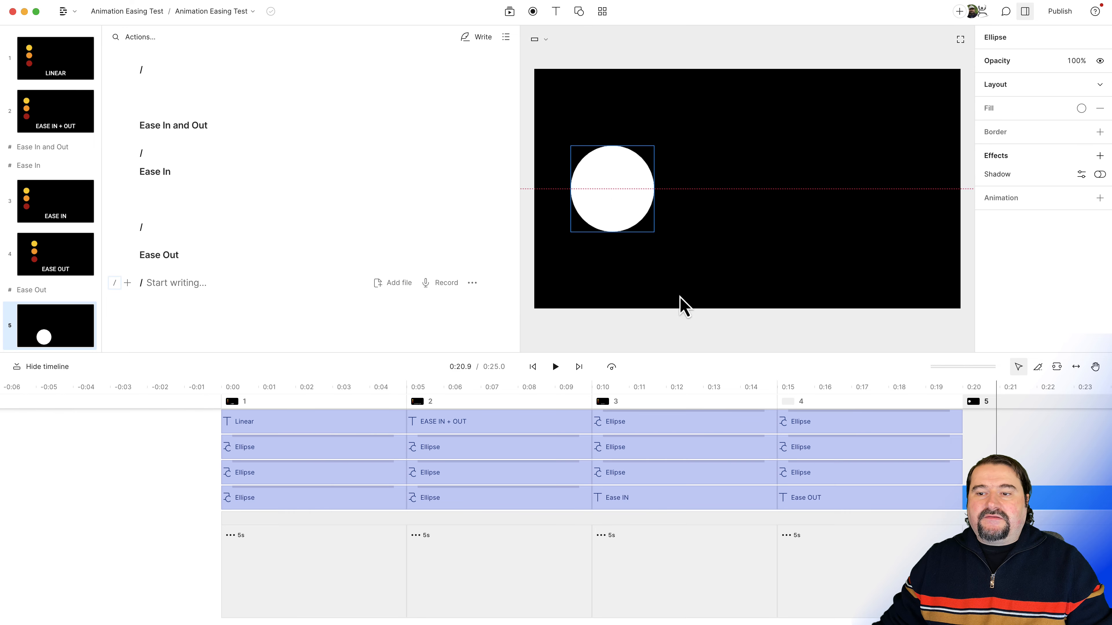
# Add a Custom animation to the white ellipse in scene 5
pyautogui.hscroll(5, 734, 446)
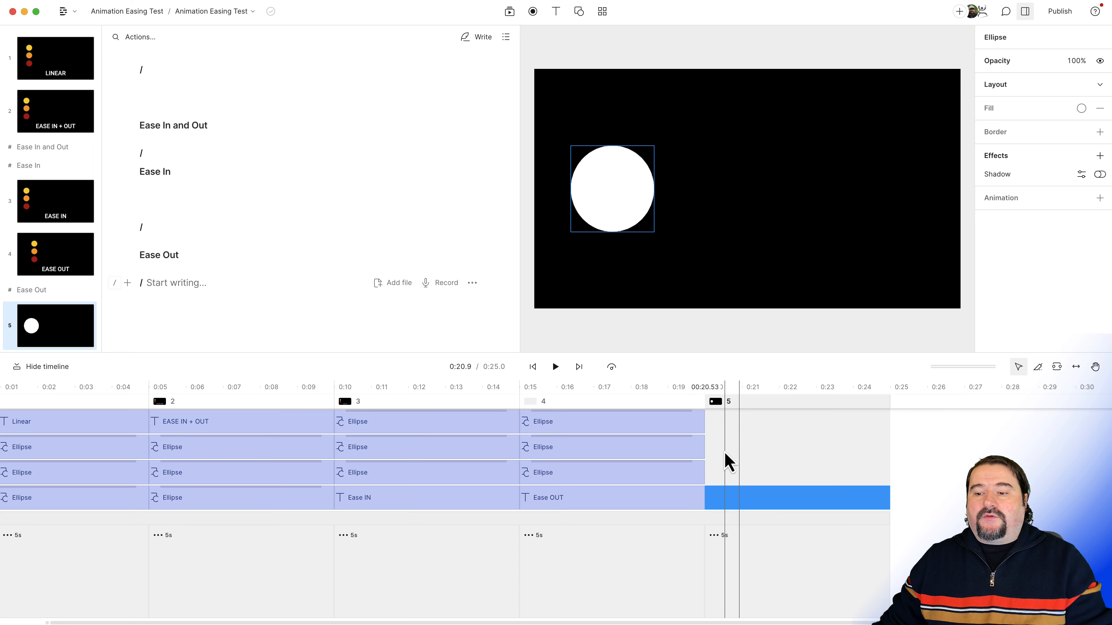
pyautogui.click(789, 498)
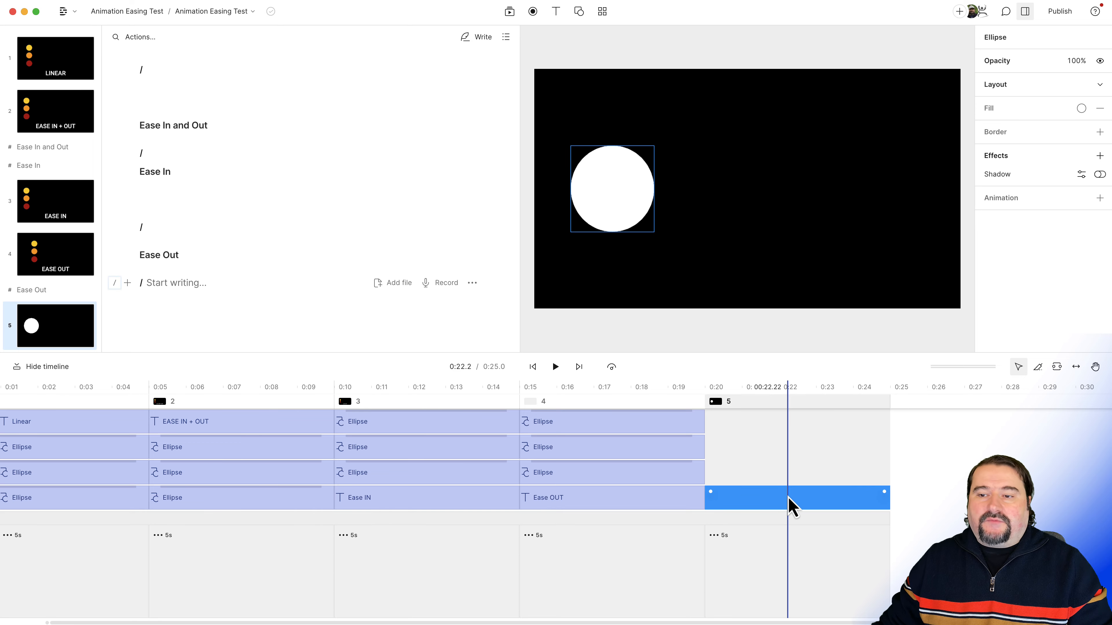
pyautogui.click(612, 223)
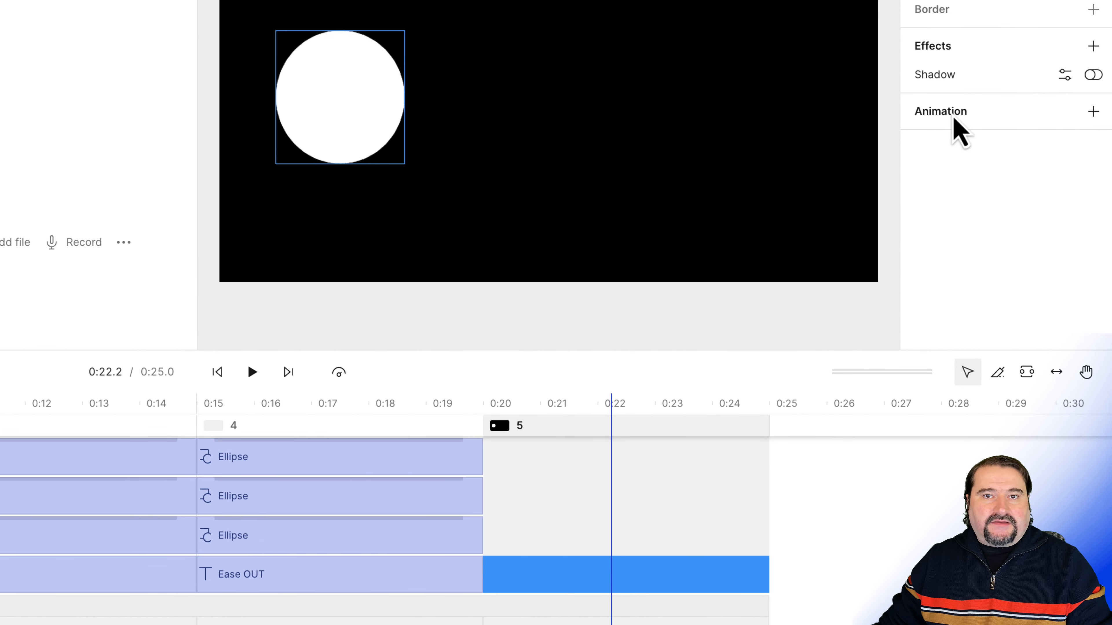
pyautogui.click(1093, 115)
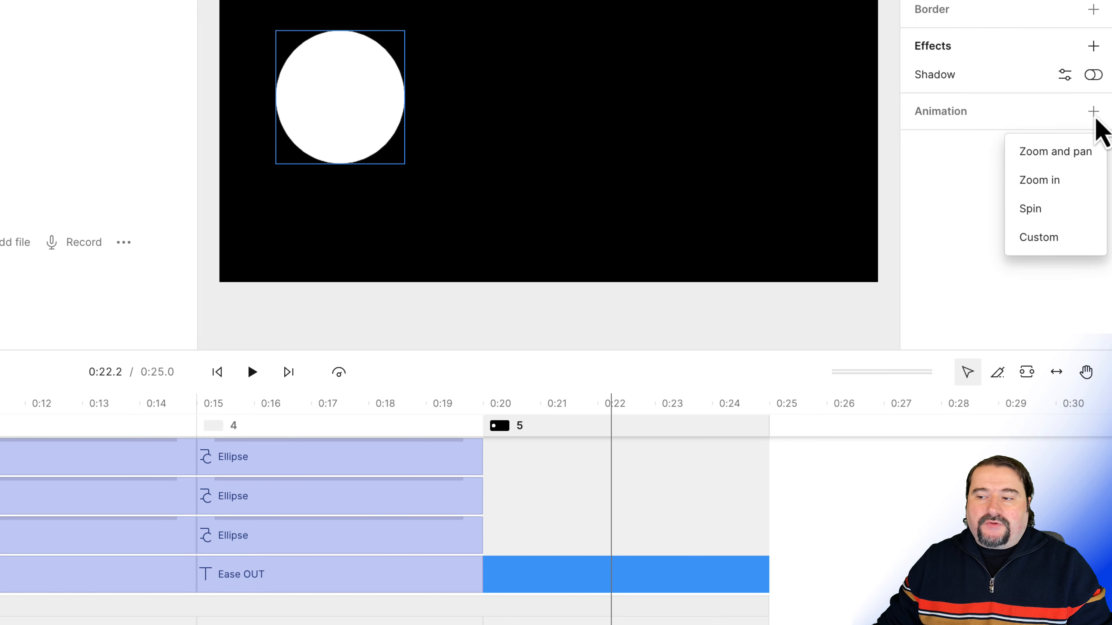
pyautogui.click(1040, 248)
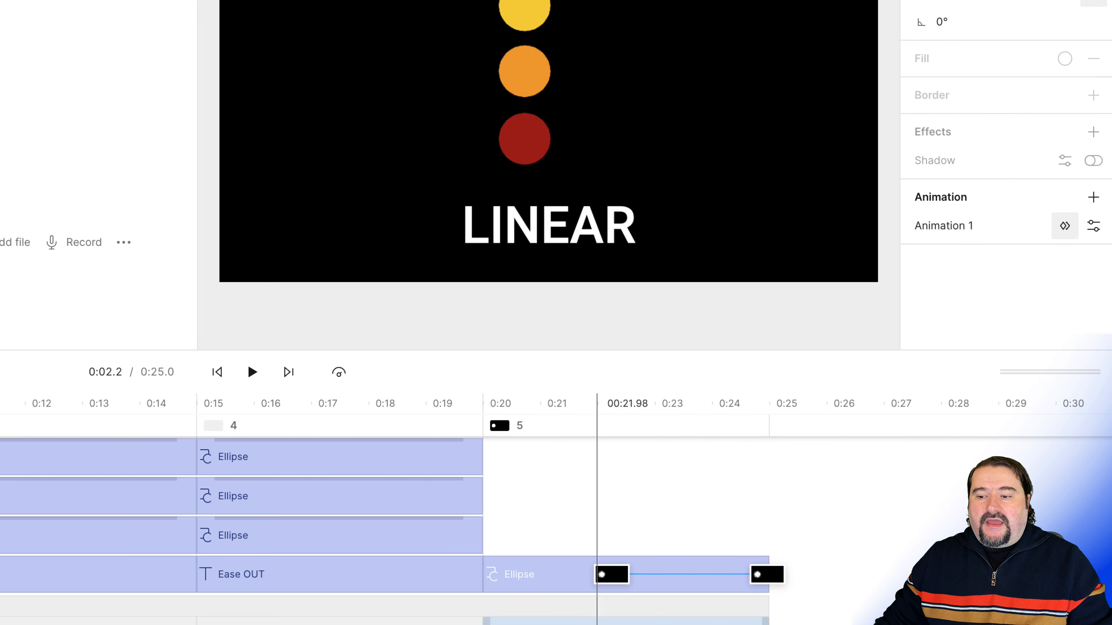
# Move the ellipse's start keyframe to about 0:20.5 and its end keyframe to about 0:24.4
pyautogui.click(612, 570)
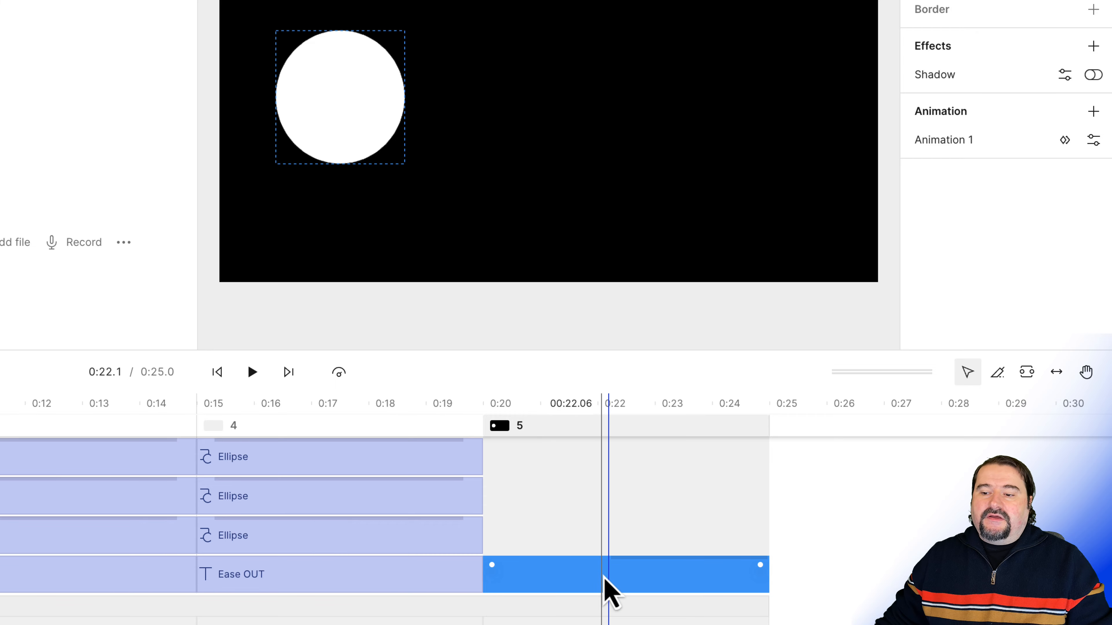
pyautogui.click(626, 575)
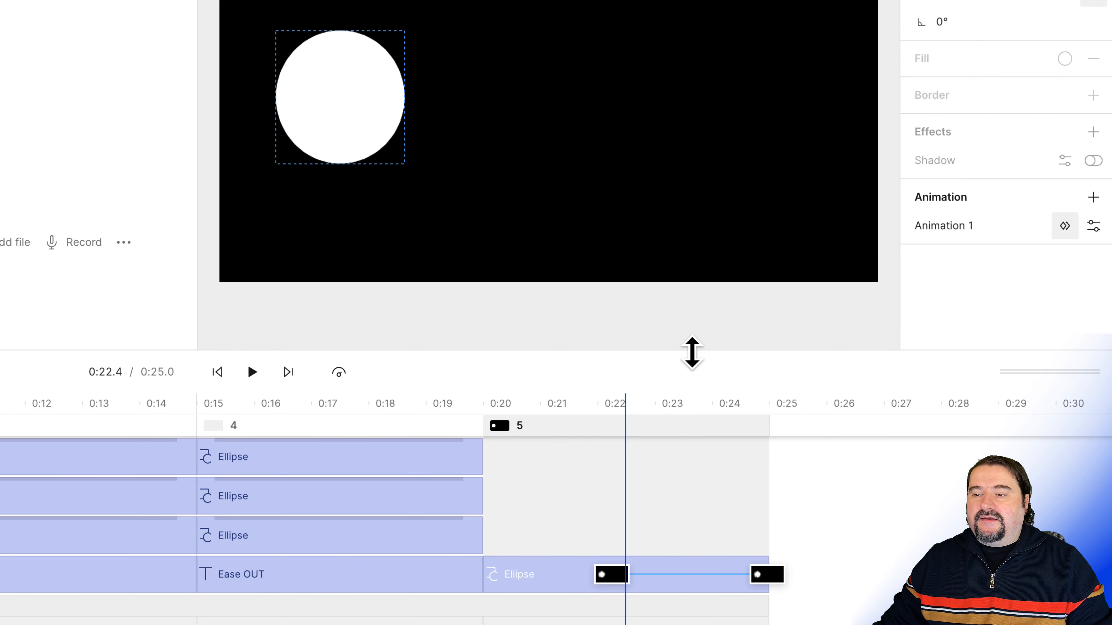
pyautogui.moveTo(692, 355); pyautogui.dragTo(692, 290)
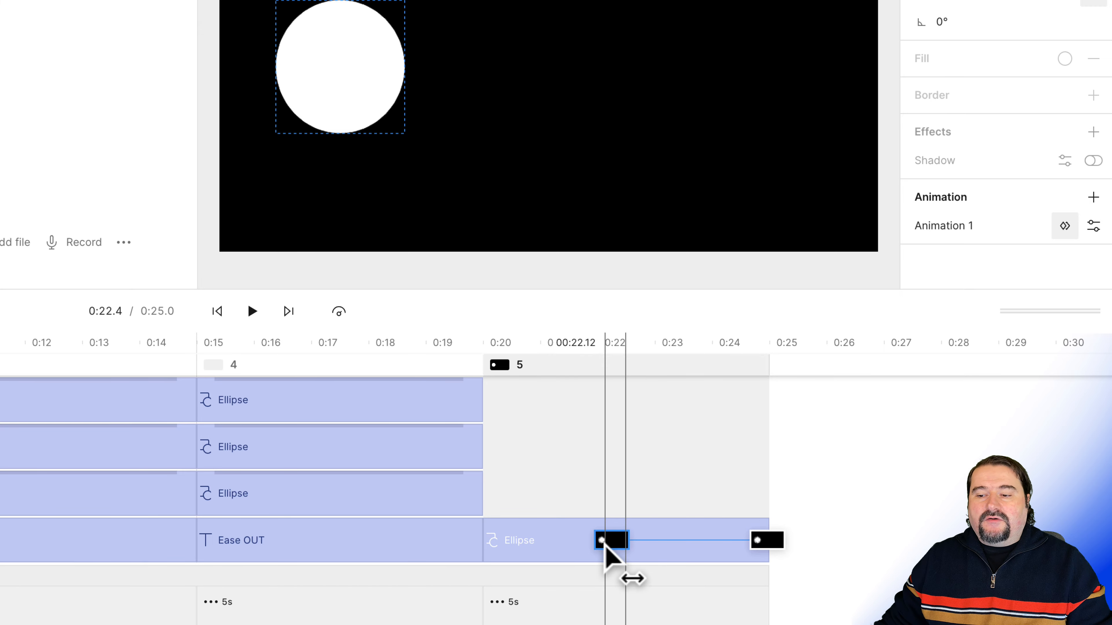
pyautogui.moveTo(606, 542); pyautogui.dragTo(505, 541)
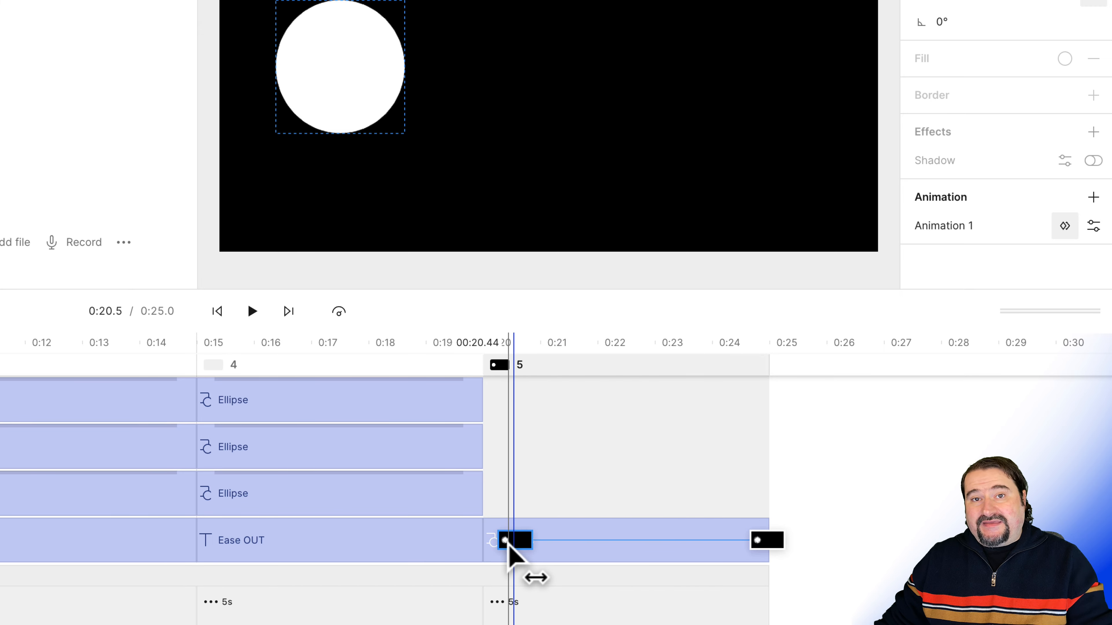
pyautogui.moveTo(767, 547); pyautogui.dragTo(736, 545)
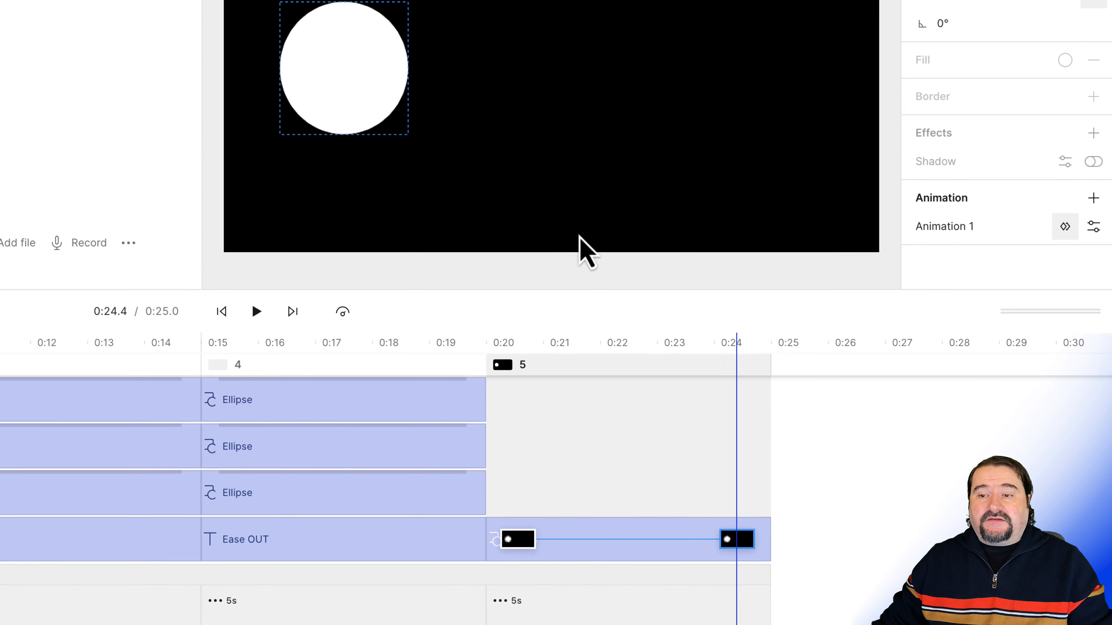
# At the end keyframe, move the ellipse horizontally to the right side of the frame, and play scene 5 from its start
pyautogui.moveTo(366, 101); pyautogui.dragTo(741, 94)
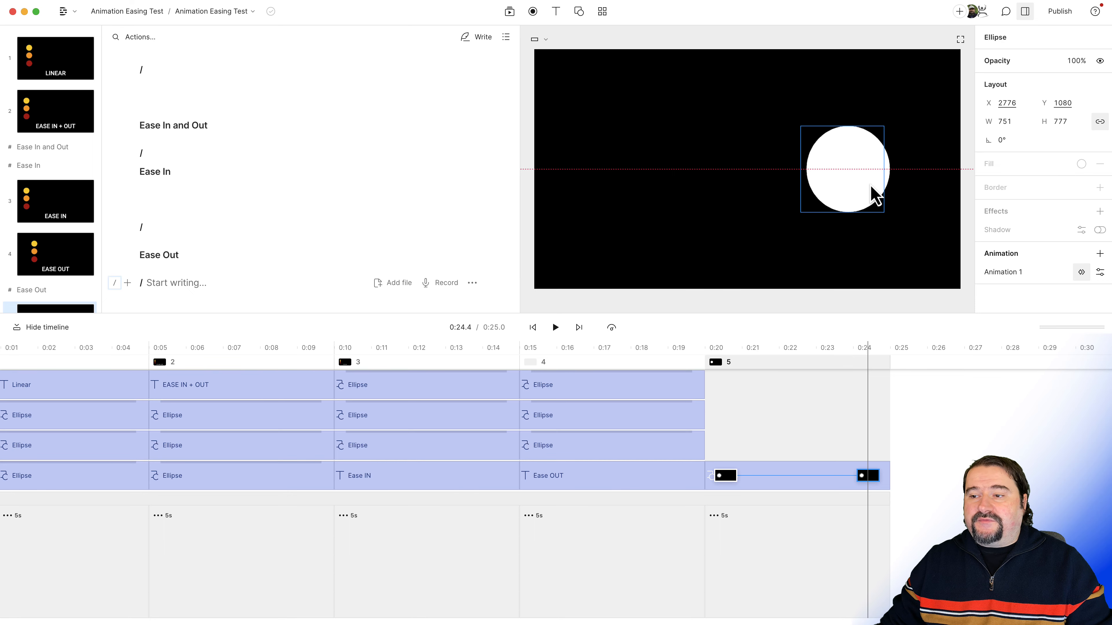
pyautogui.moveTo(873, 195); pyautogui.dragTo(910, 192)
pyautogui.click(712, 391)
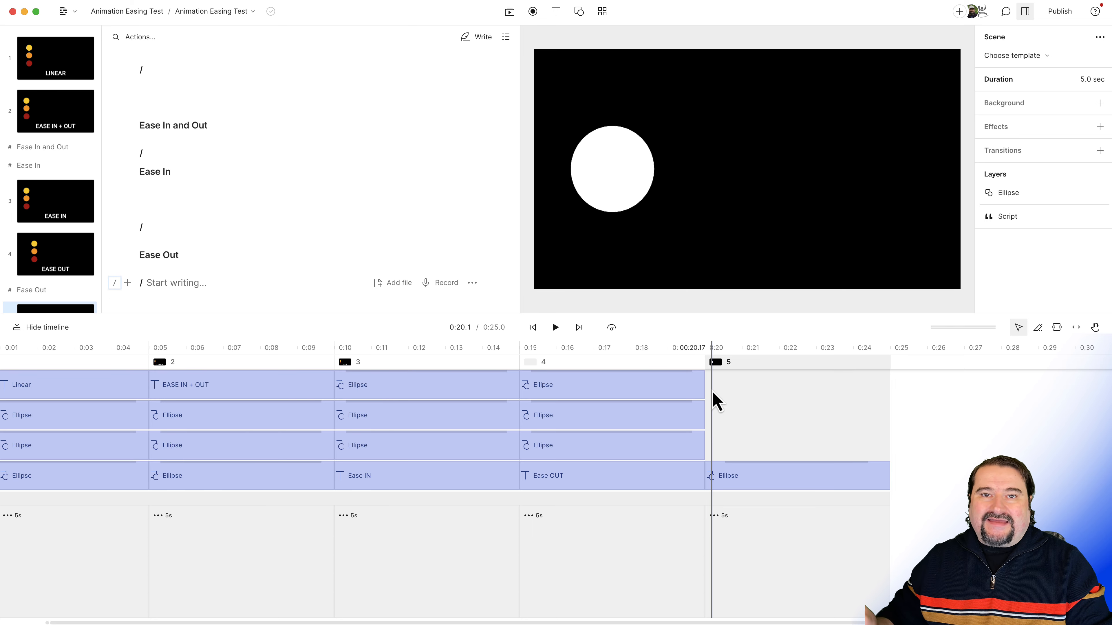
pyautogui.press('space')
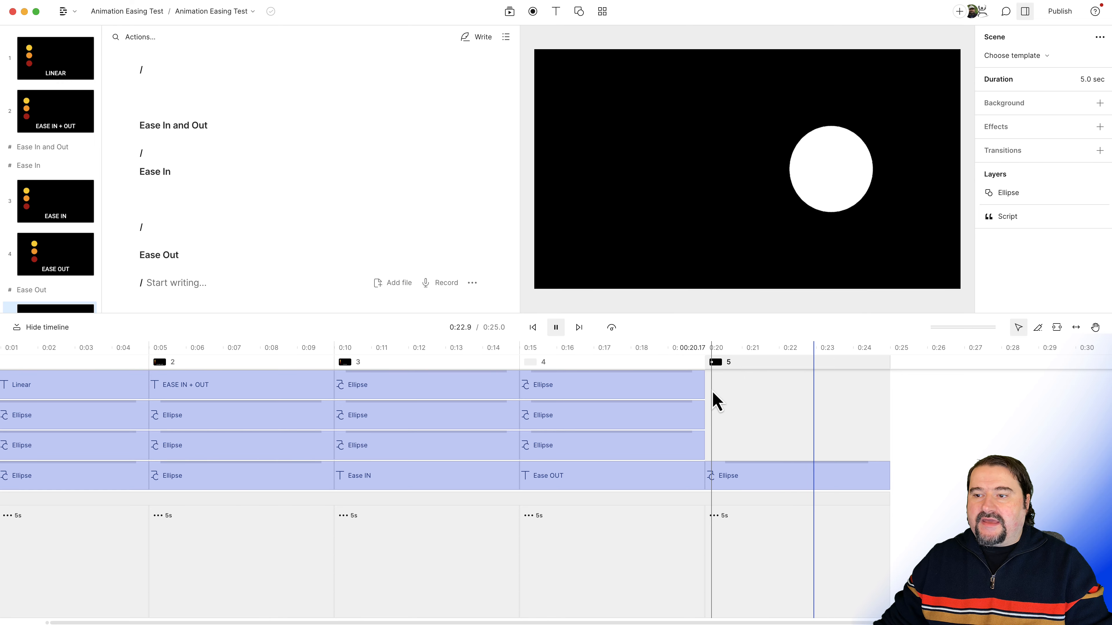
pyautogui.press('space')
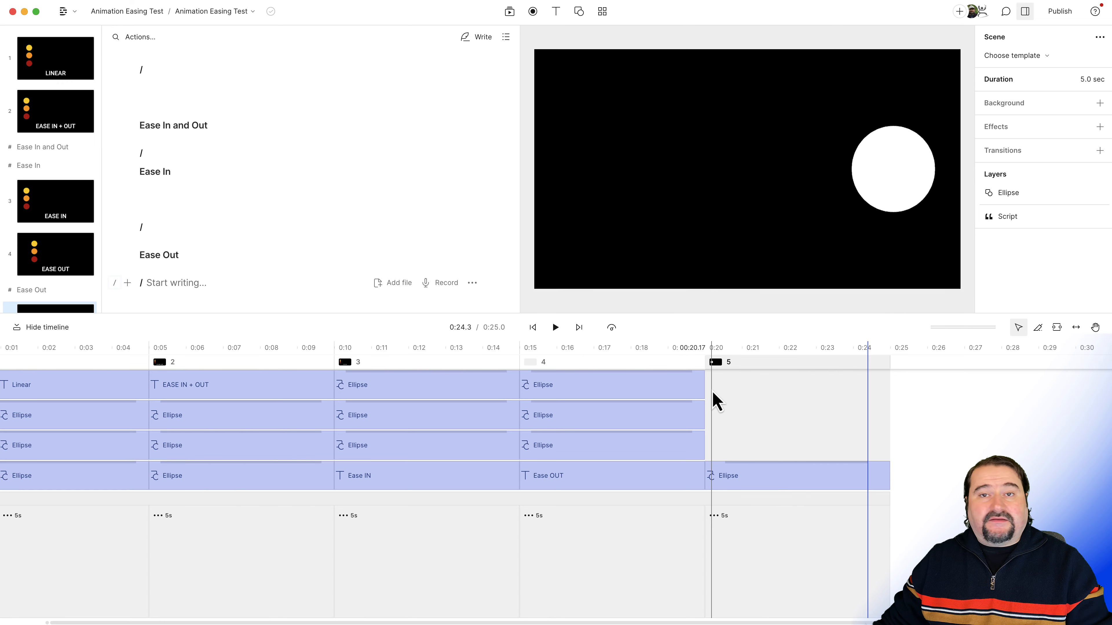
# Open the keyframes and settings of the ellipse's Animation 1 and review the available Ease options
pyautogui.click(774, 481)
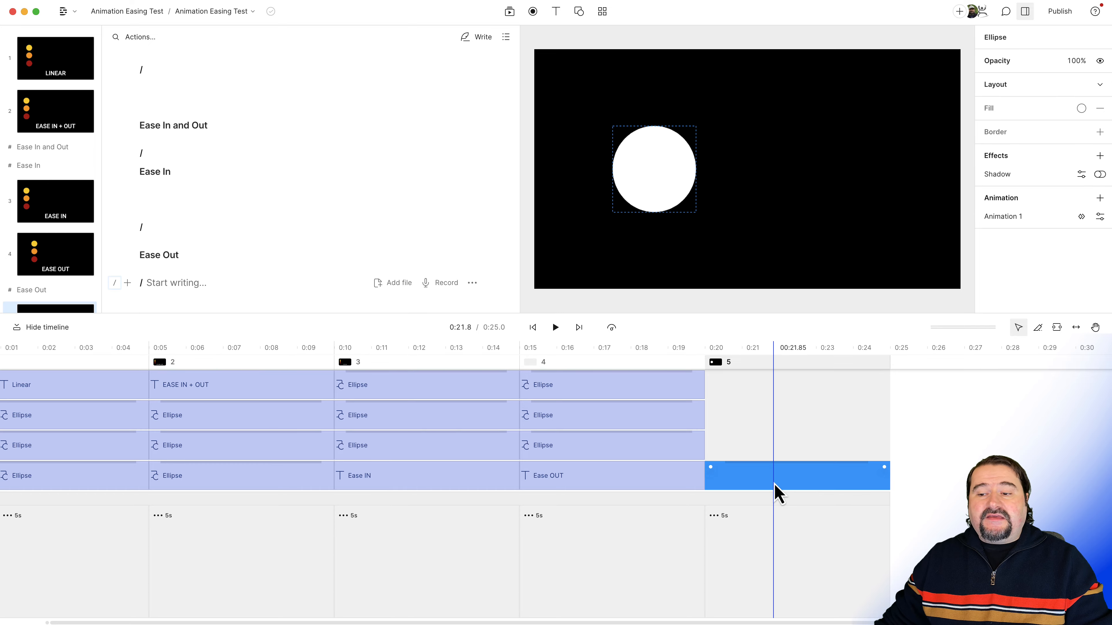
pyautogui.doubleClick(778, 478)
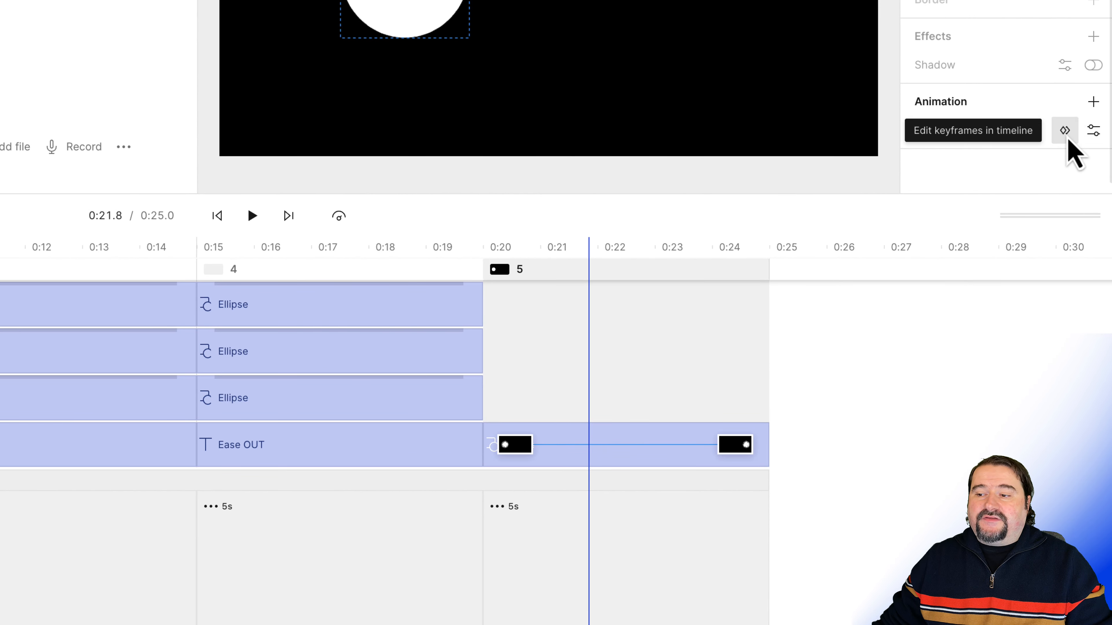
pyautogui.click(1094, 139)
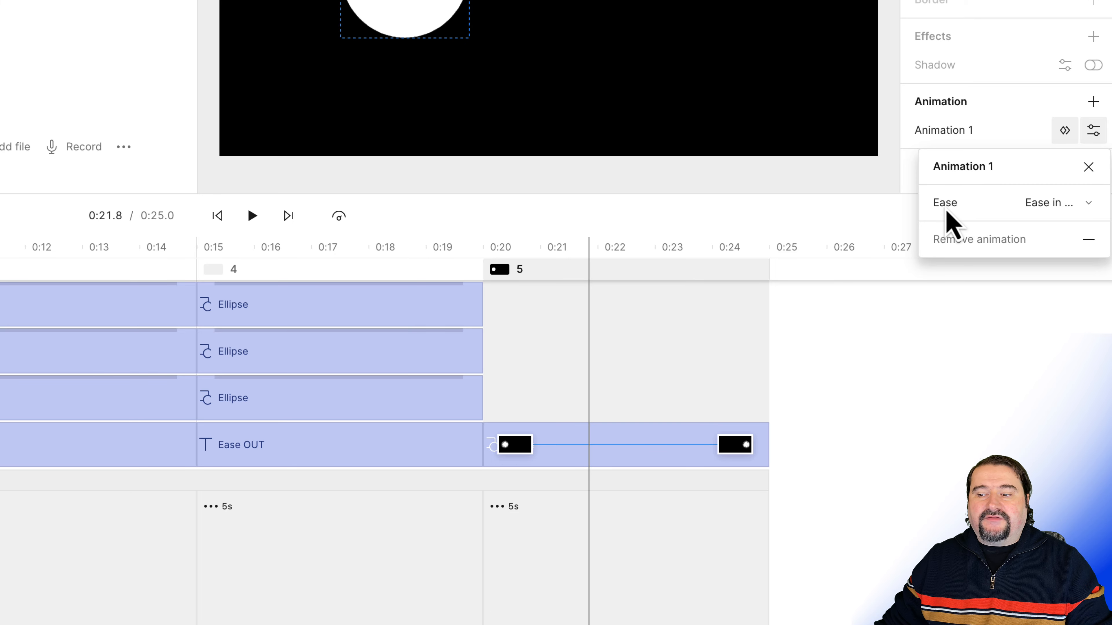
pyautogui.click(1043, 210)
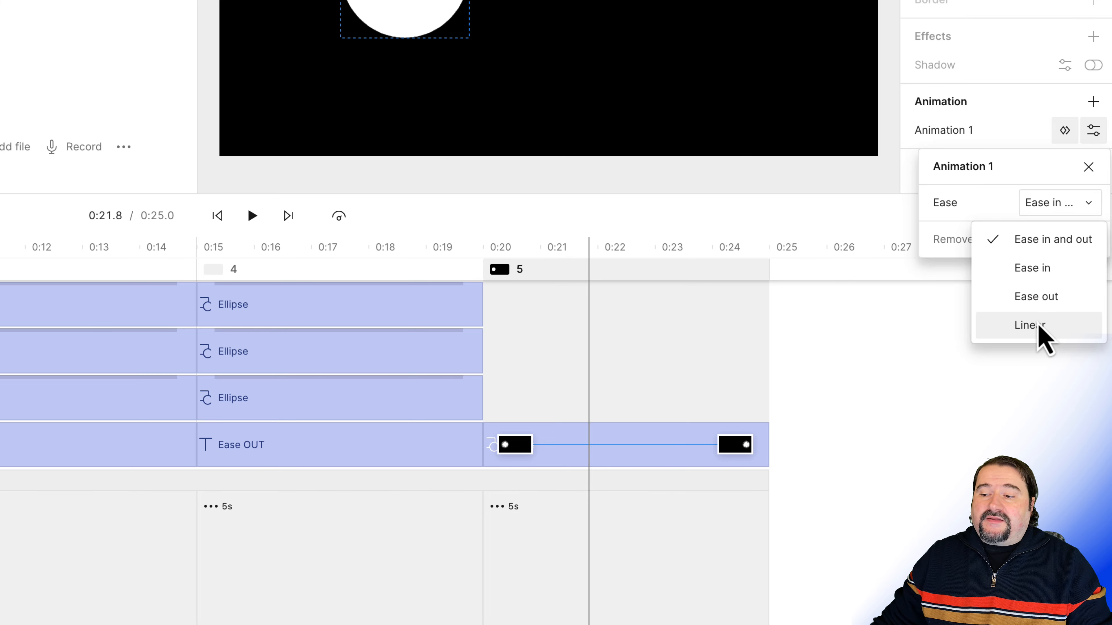
pyautogui.click(1032, 170)
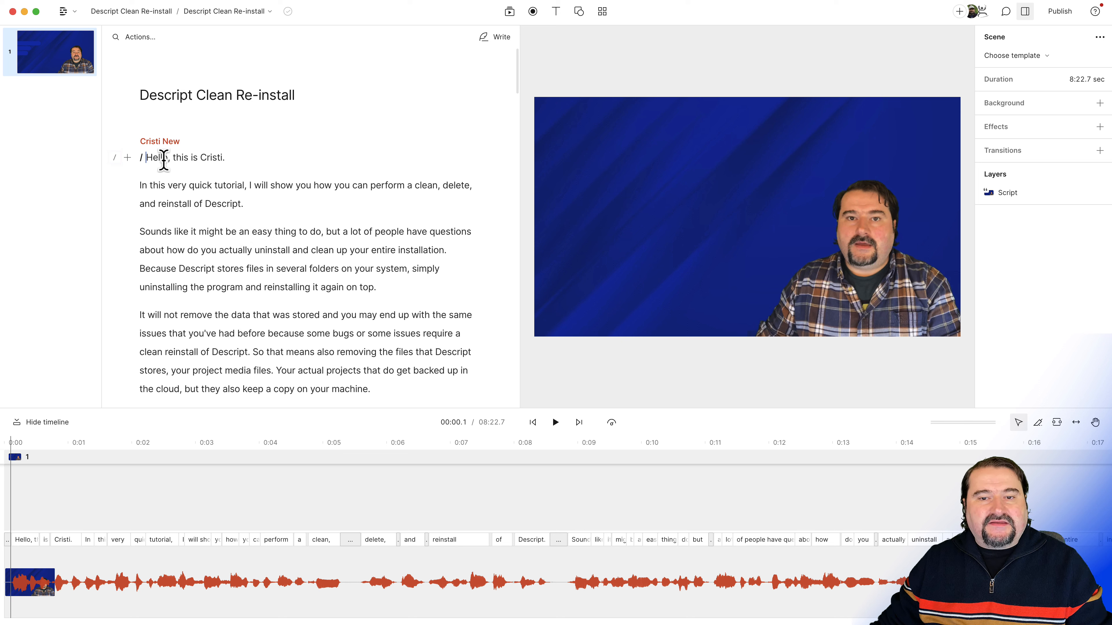
# Scrub through the first 20 seconds of the Descript Clean Re-install project to examine its animated title and lower-third banner
pyautogui.click(341, 498)
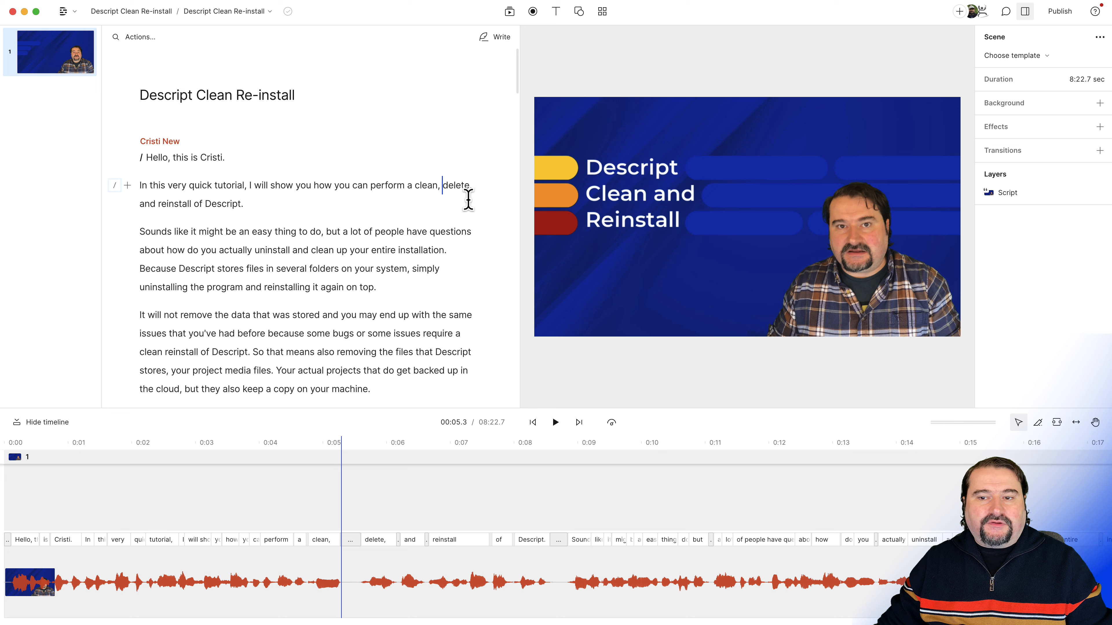
pyautogui.click(542, 510)
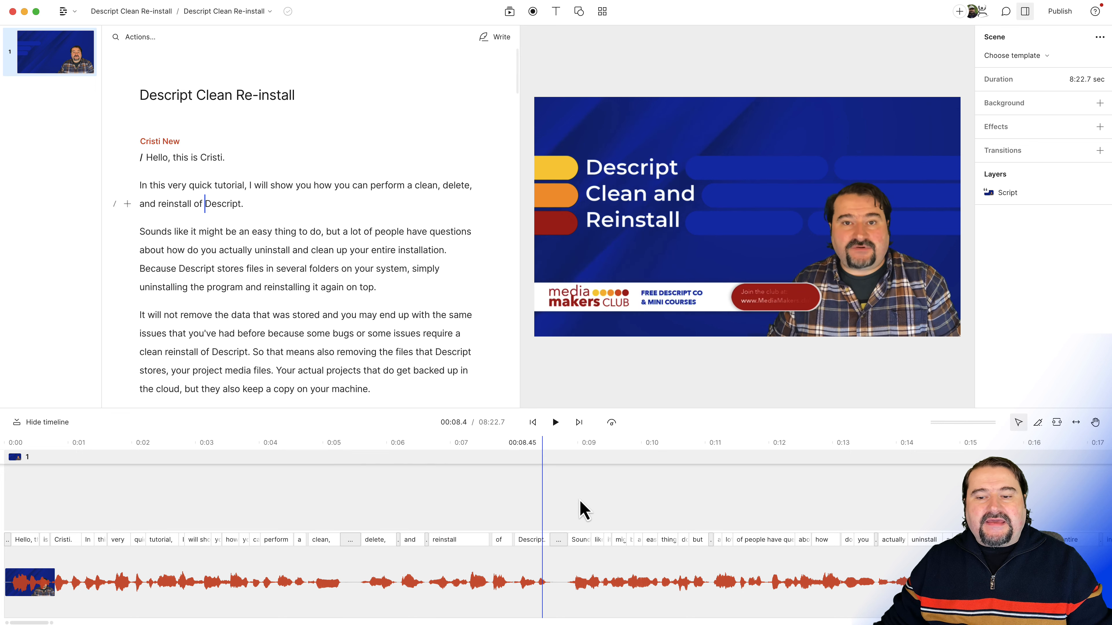
pyautogui.moveTo(580, 501); pyautogui.dragTo(377, 502)
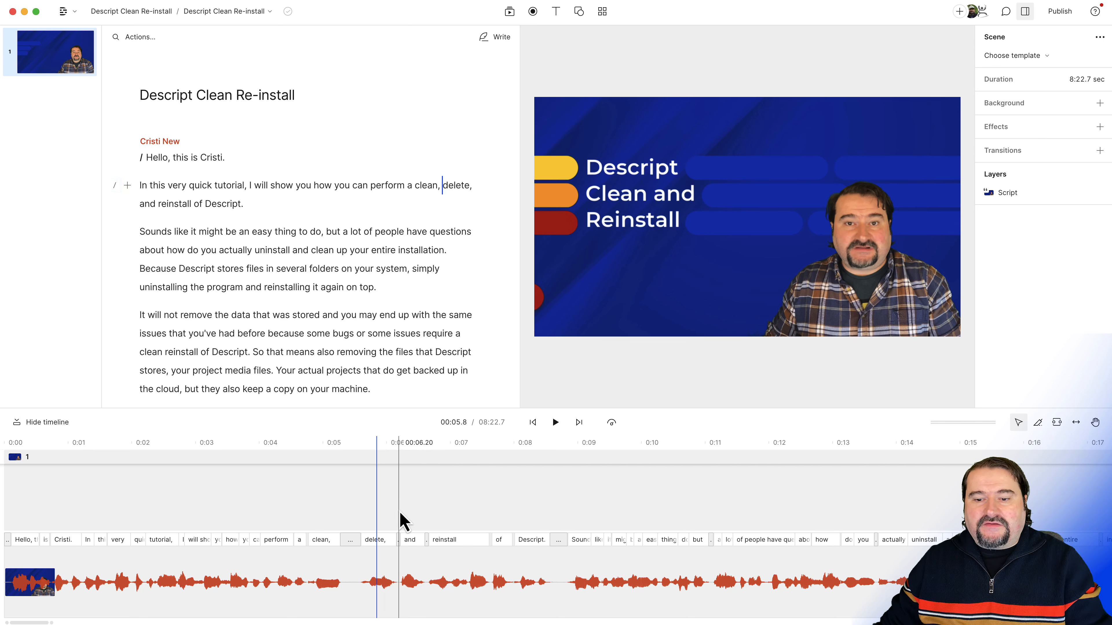
pyautogui.scroll(5, 400, 521)
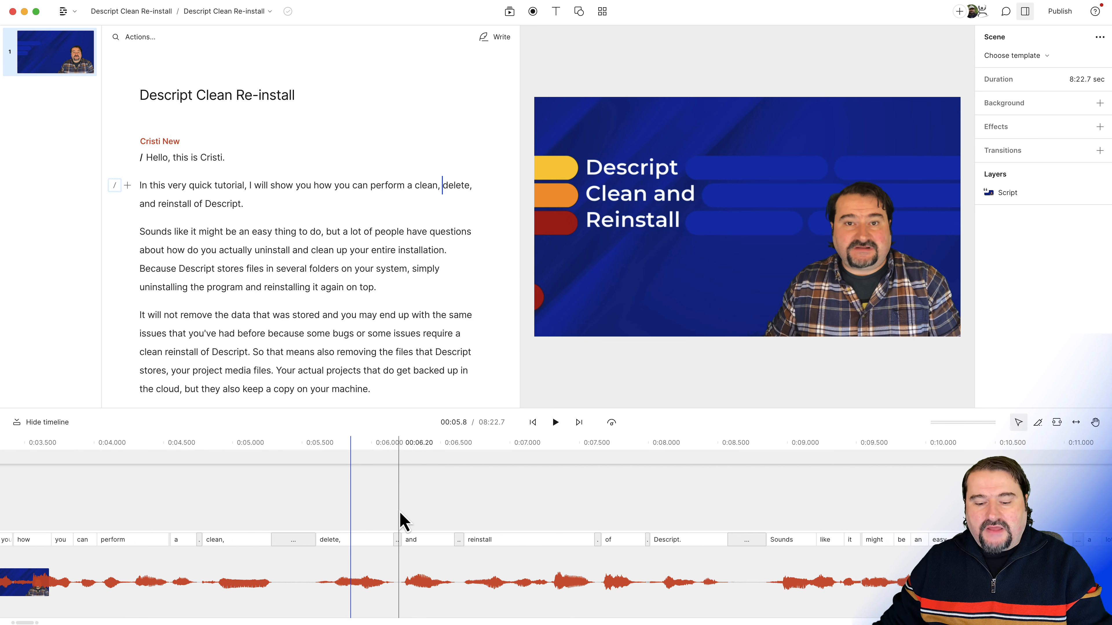
pyautogui.scroll(3, 400, 521)
pyautogui.hscroll(10, 400, 521)
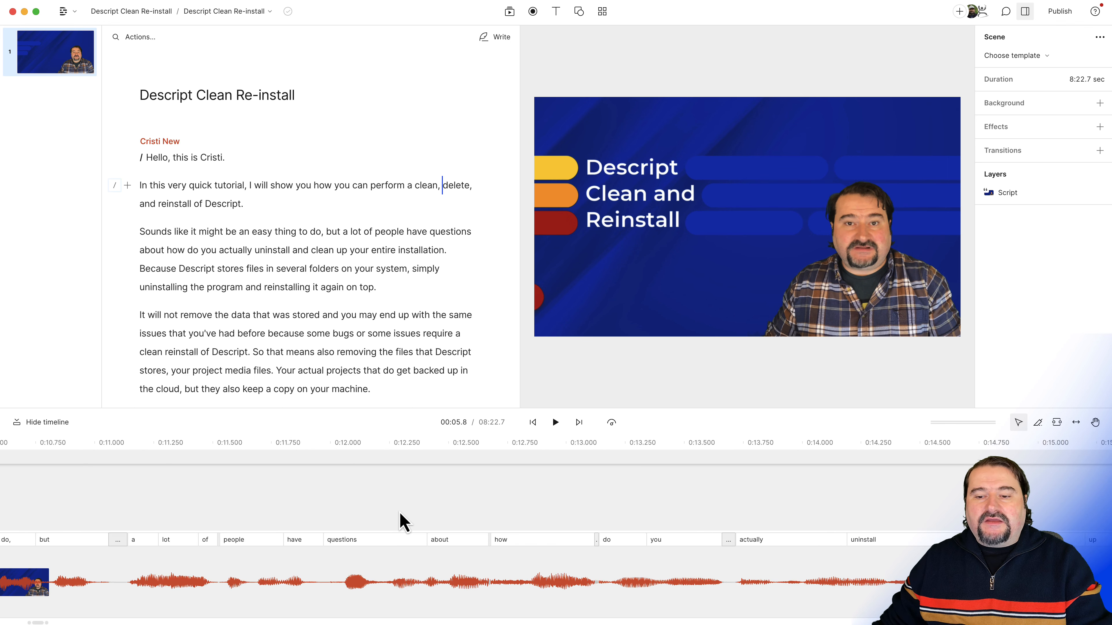
pyautogui.hscroll(10, 400, 513)
pyautogui.click(824, 513)
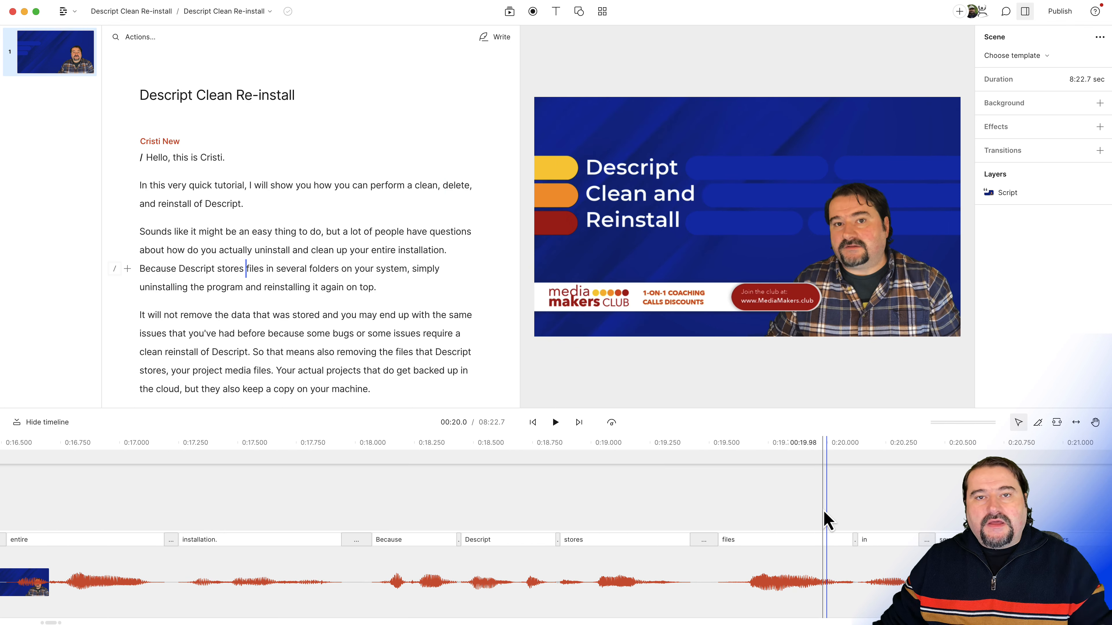